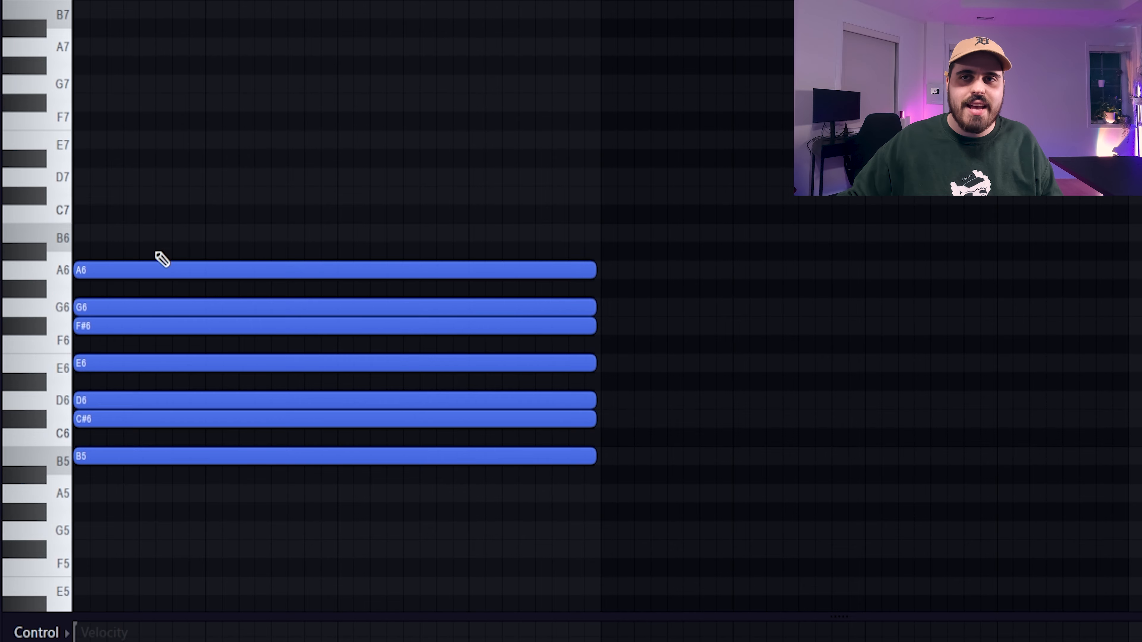
- Extend the stacked B minor scale downward with long notes on A5, G5, F#5, E5, D5, C#5 and B4
left_click(116, 498)
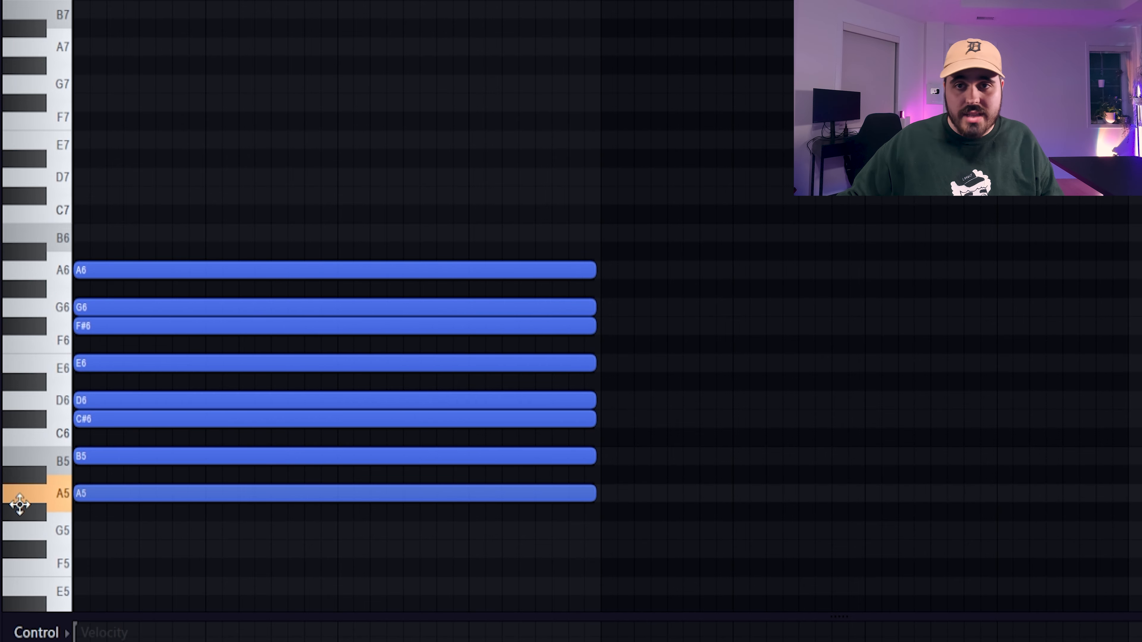
left_click(115, 535)
left_click(116, 552)
left_click(100, 589)
scroll(108, 562, "down", 3)
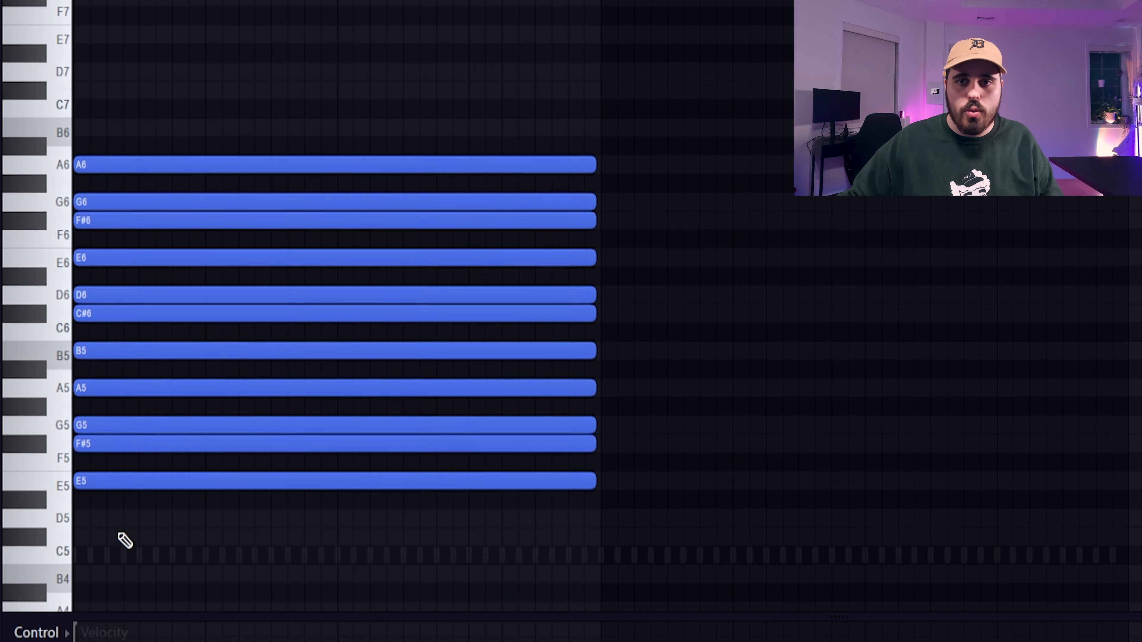
left_click(82, 512)
left_click(95, 531)
left_click(81, 570)
left_click_drag(82, 570, 64, 570)
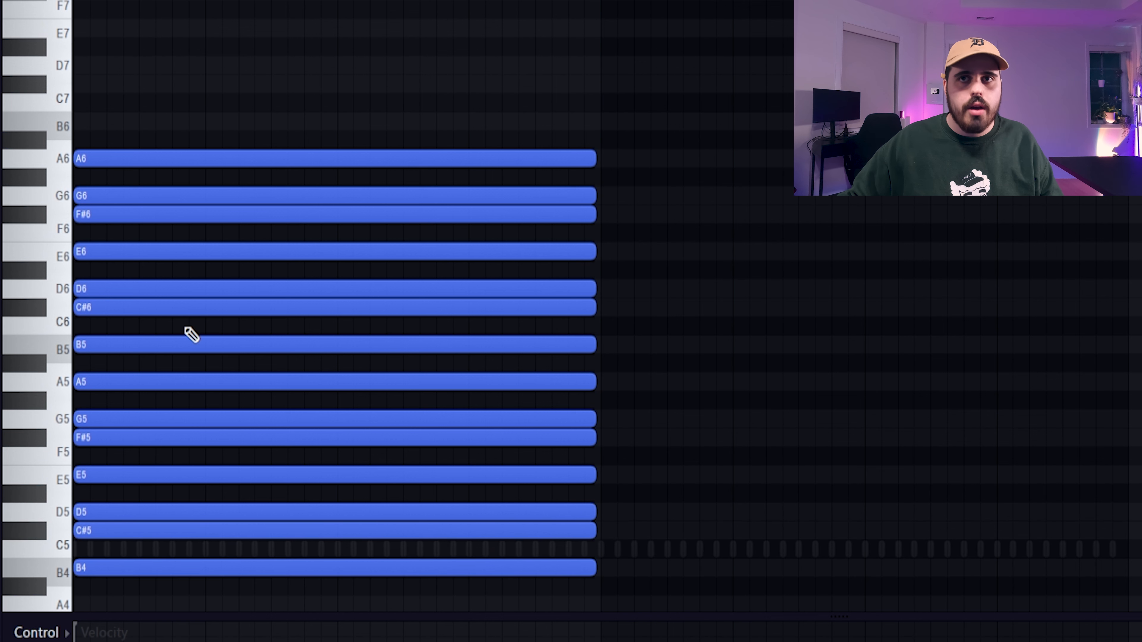
left_click(111, 128)
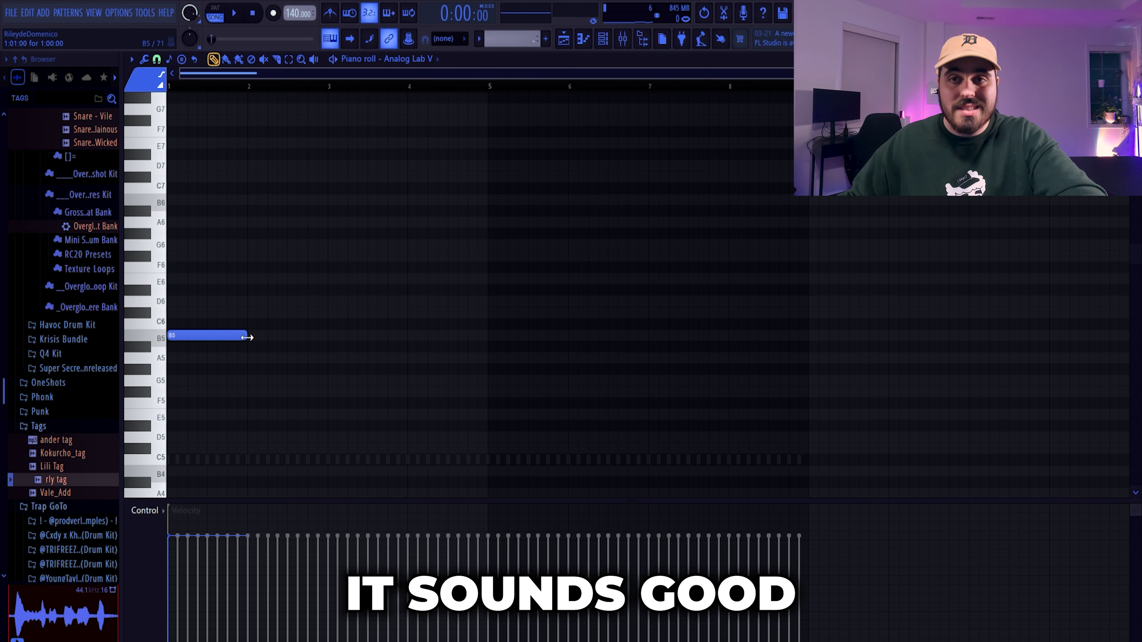
- Lengthen the B5 note to two bars, stack D6 and F#6 above it as a B minor triad and audition it
left_click_drag(300, 342, 325, 342)
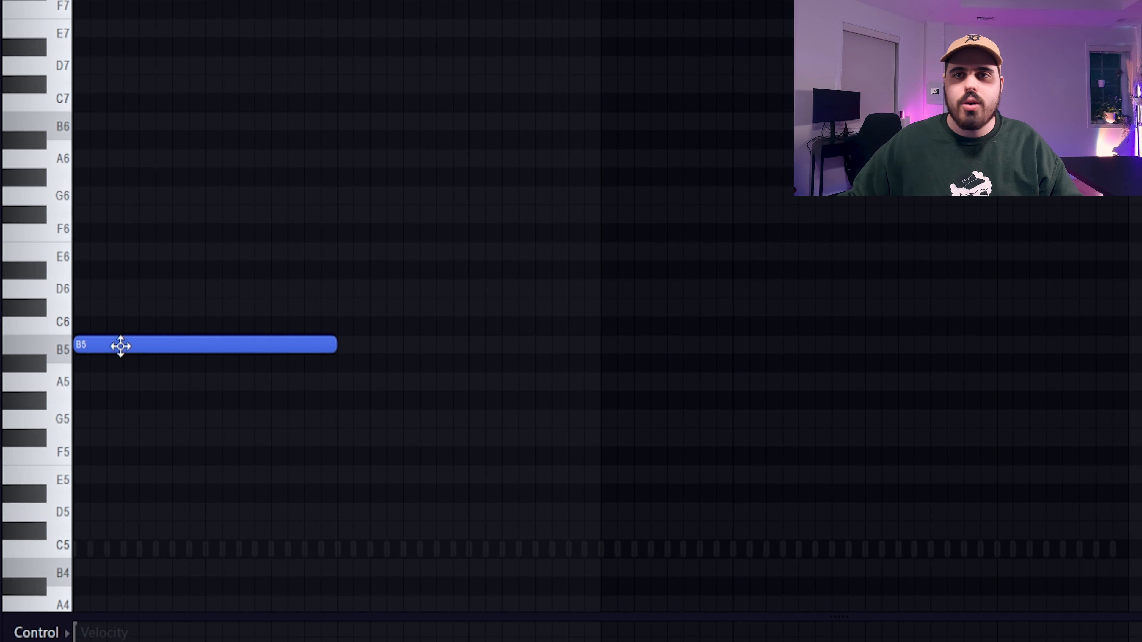
left_click(111, 289)
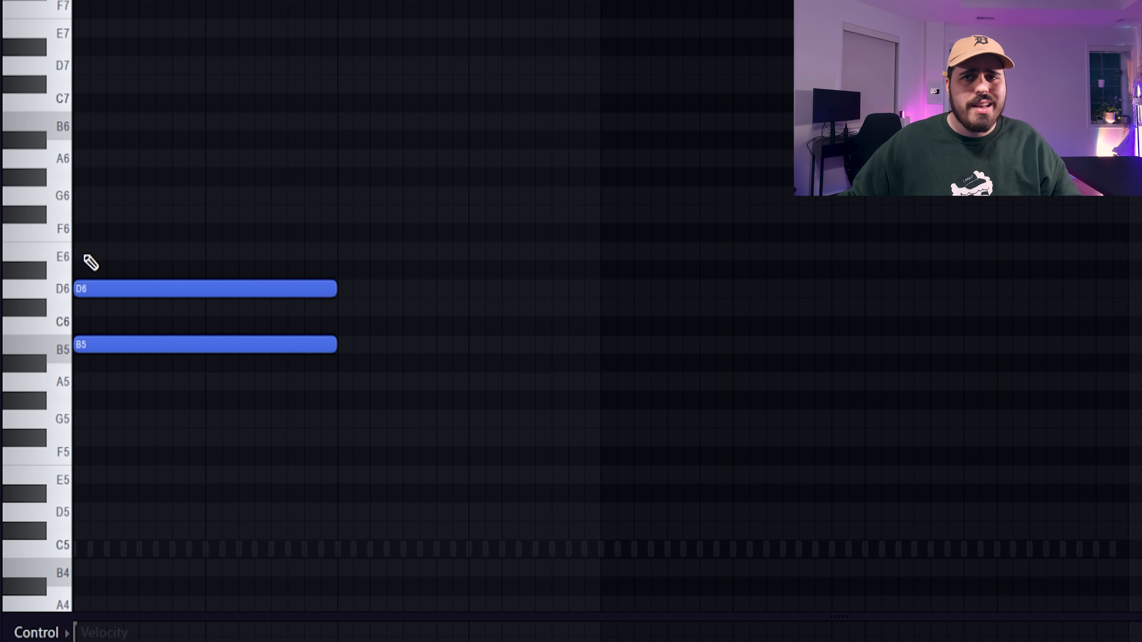
left_click(123, 216)
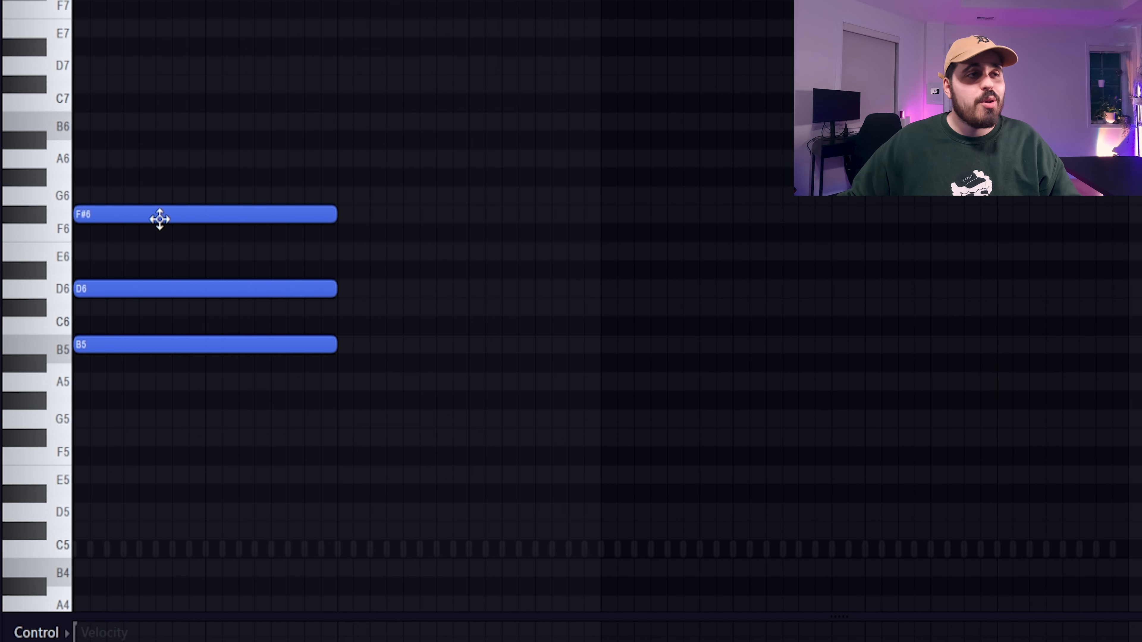
right_click(127, 148, "alt")
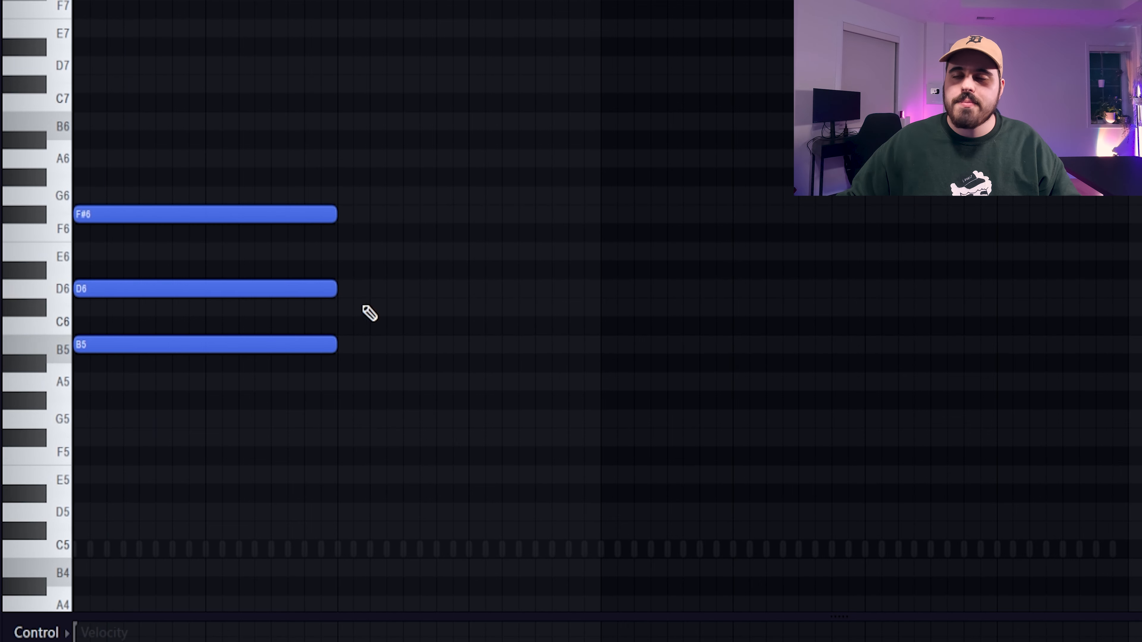
- Try the triad with its middle note raised to E6, audition it, and return the note to D6
mouse_move(172, 288)
left_mouse_down()
mouse_move(168, 312)
mouse_move(168, 252)
left_mouse_up()
right_click(102, 134, "alt")
left_click_drag(135, 188, 225, 270)
key("ctrl+d")
right_click(129, 103, "alt")
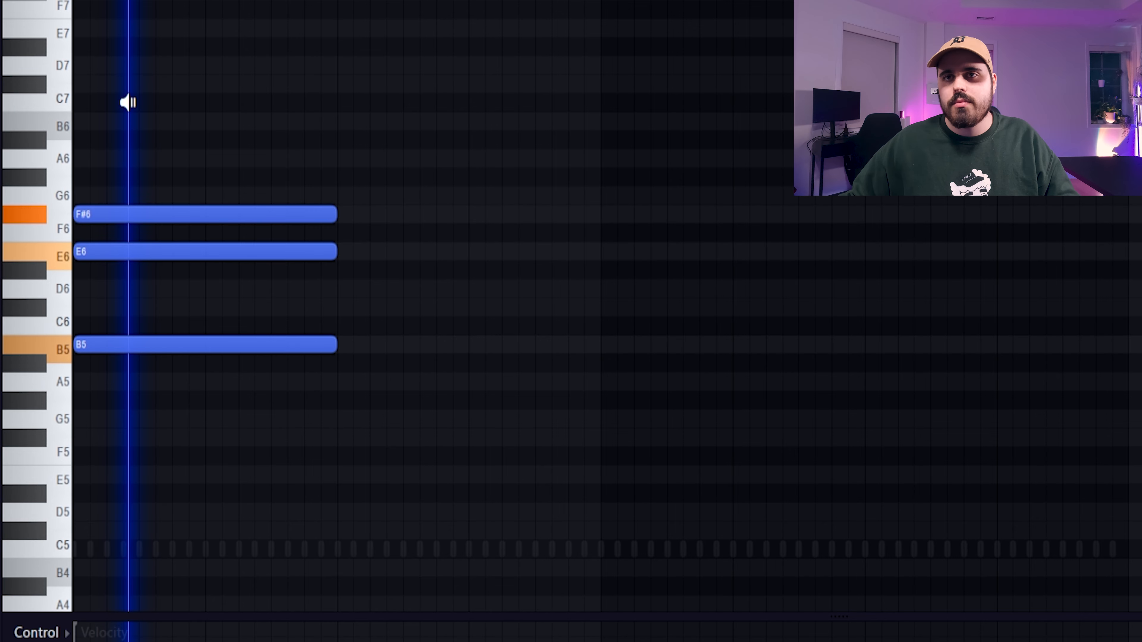
left_click_drag(334, 253, 350, 293)
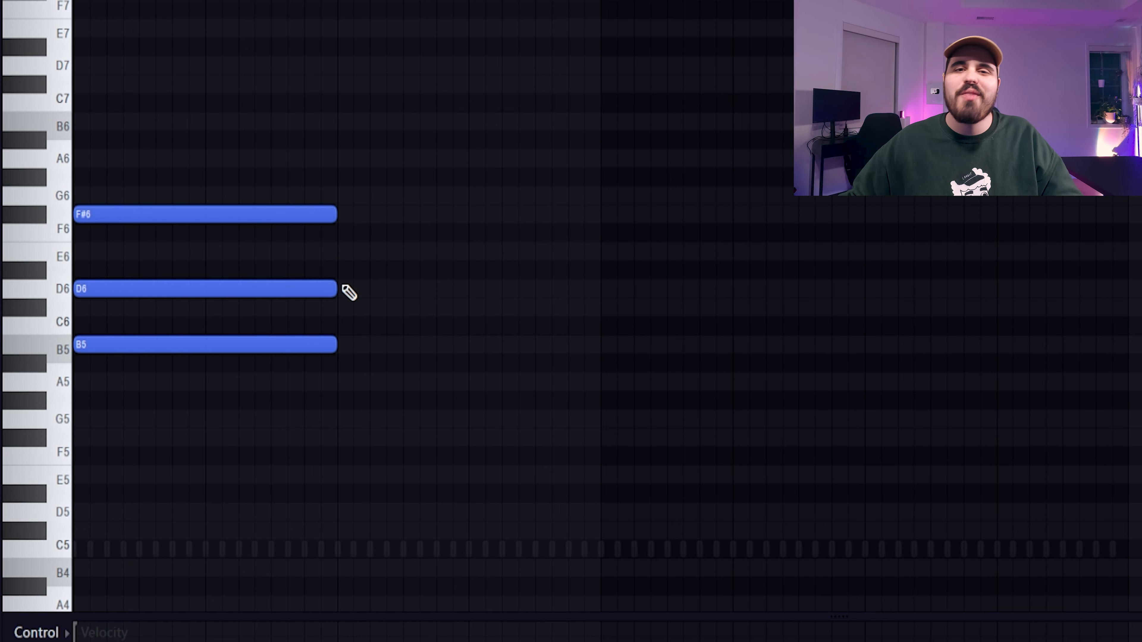
- Try the chord without its D6 note, audition the remaining B5 and F#6, and undo the deletion
right_click(310, 288)
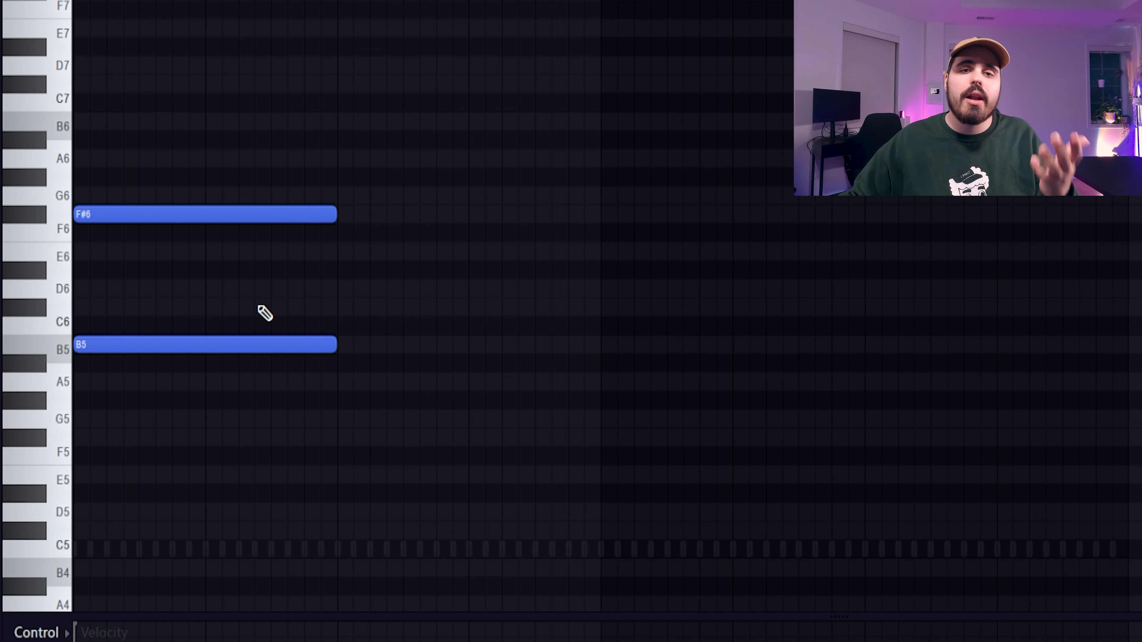
key("ctrl+a")
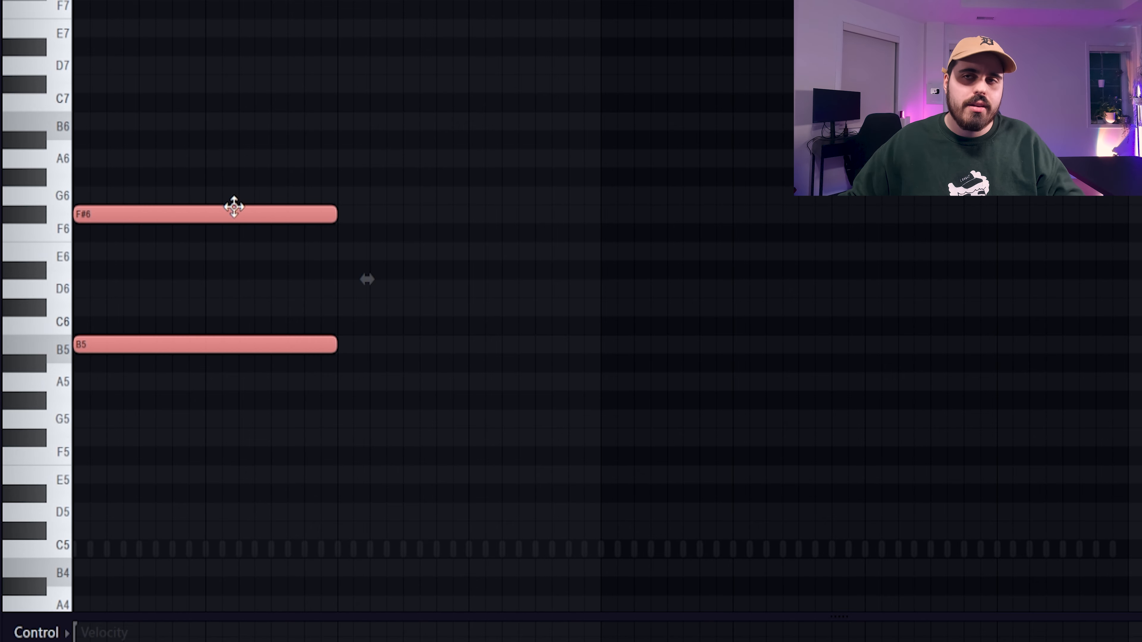
right_click(168, 141, "alt")
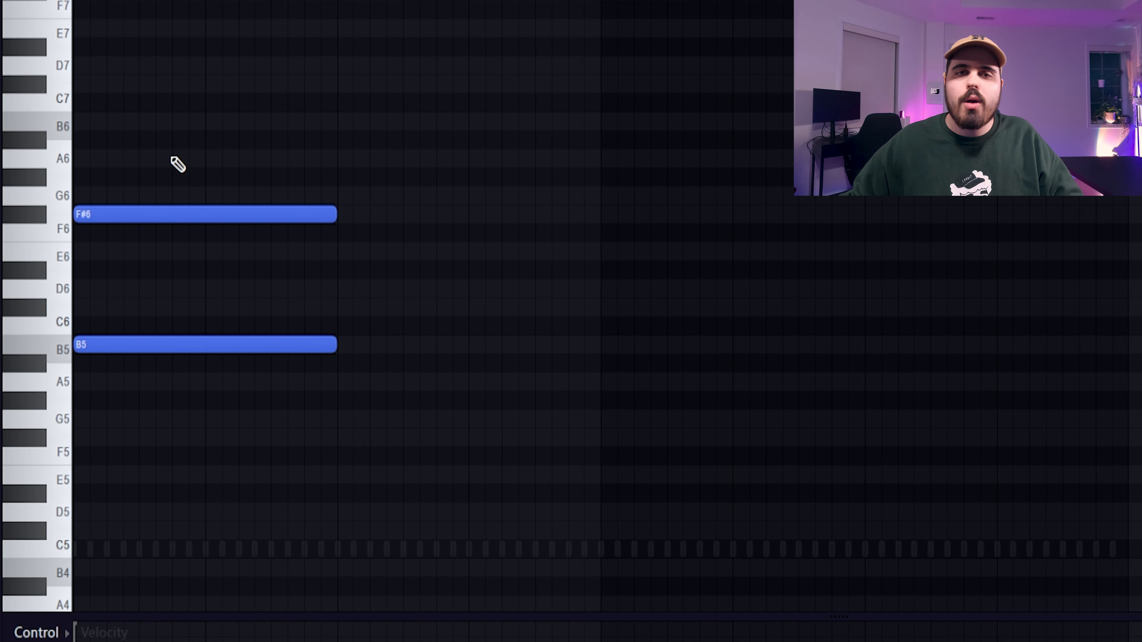
key("ctrl+z")
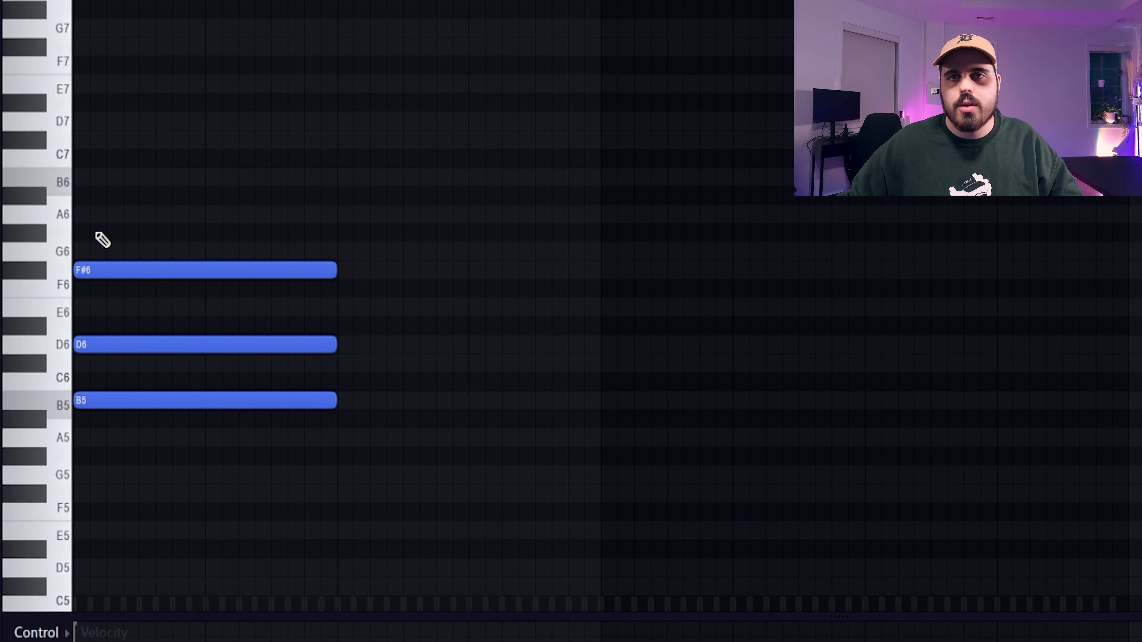
- Extend the triad with A6 and C#7 notes, auditioning the chord, and delete the A6 note
left_click(126, 215)
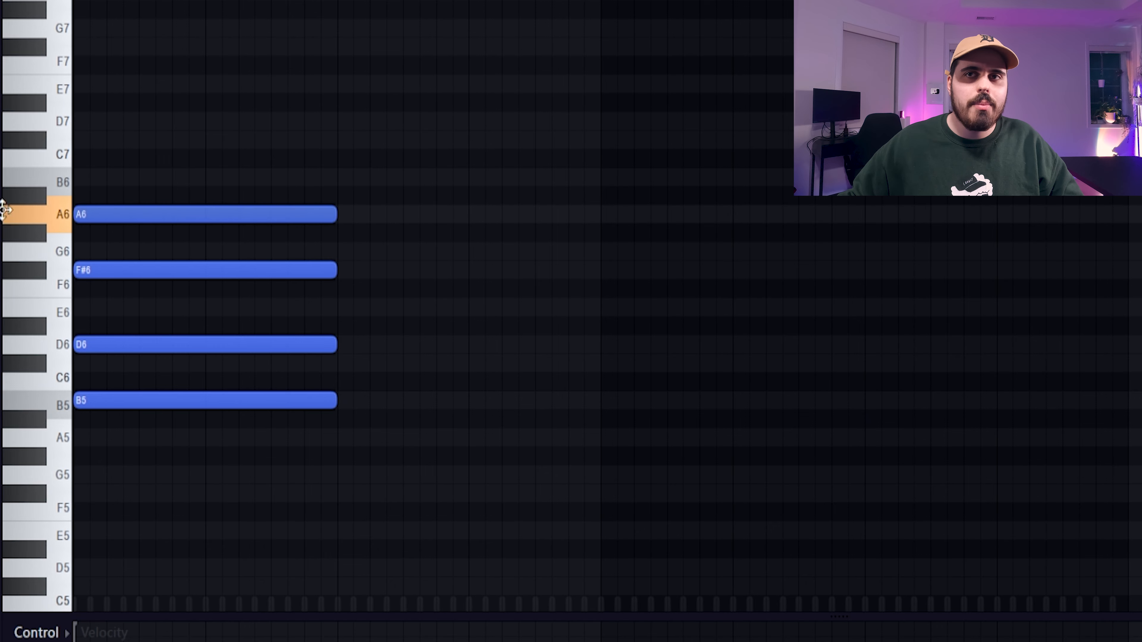
right_click(153, 123, "alt")
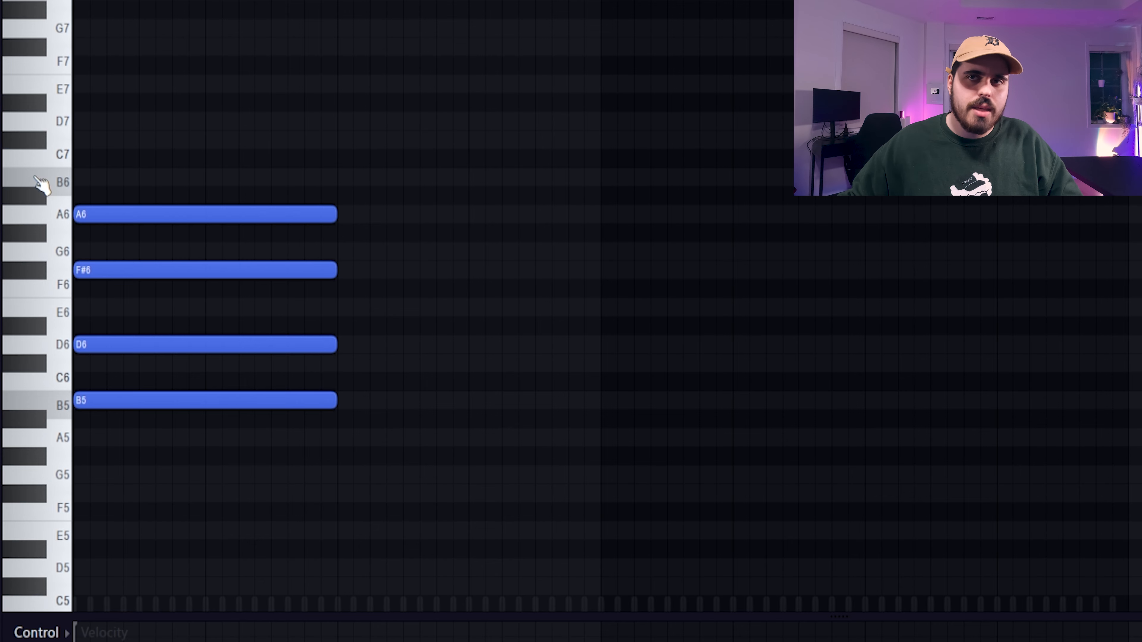
left_click(128, 141)
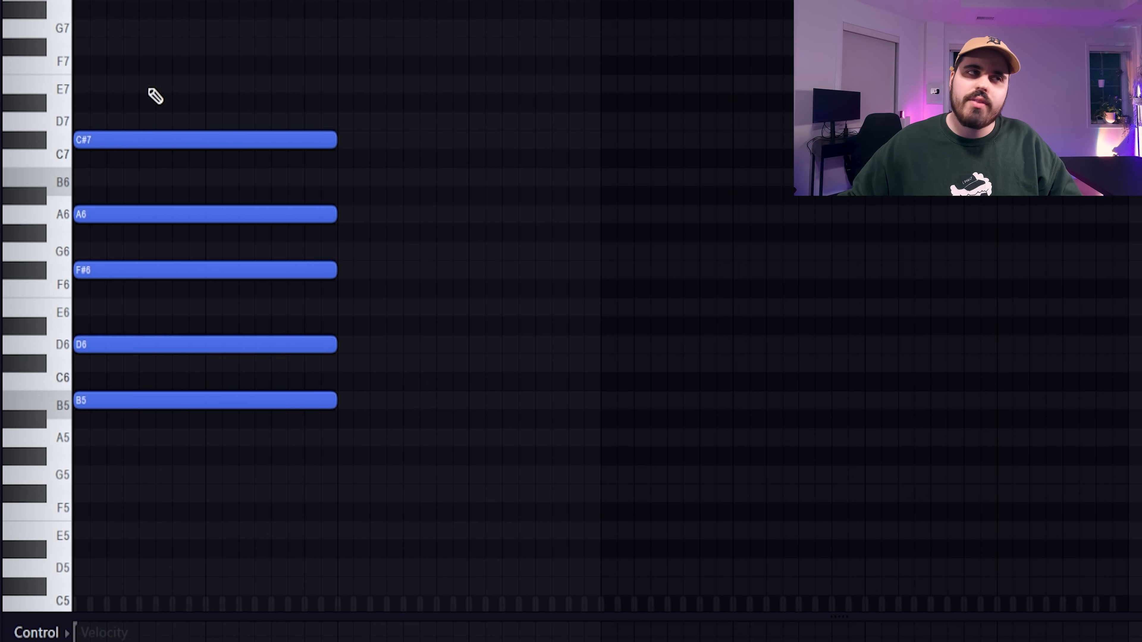
right_click(229, 213)
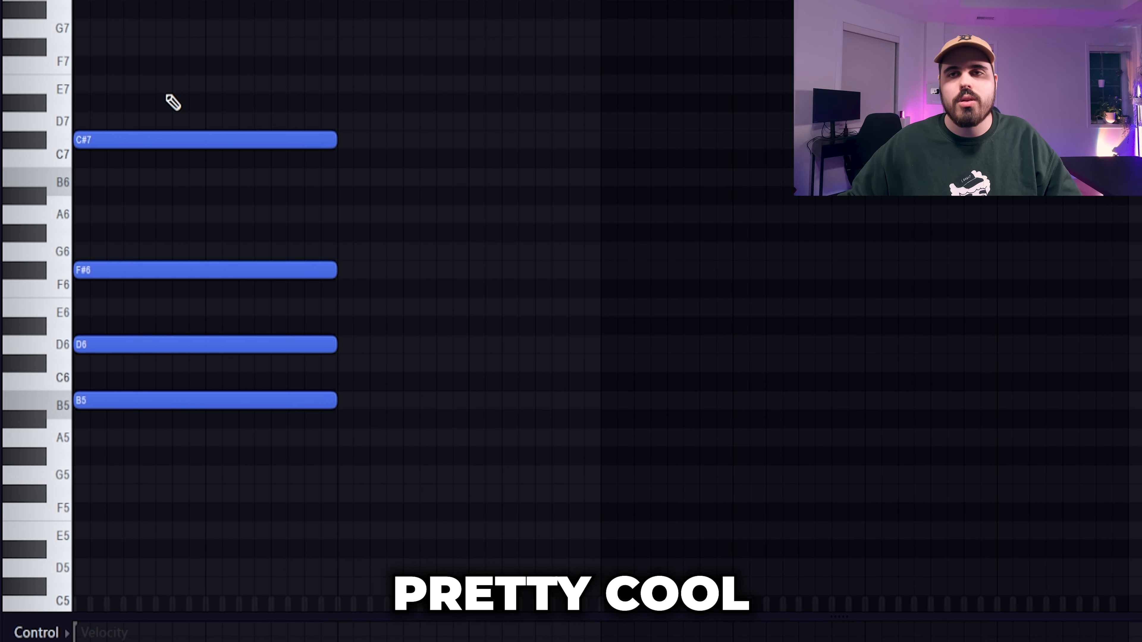
key("space")
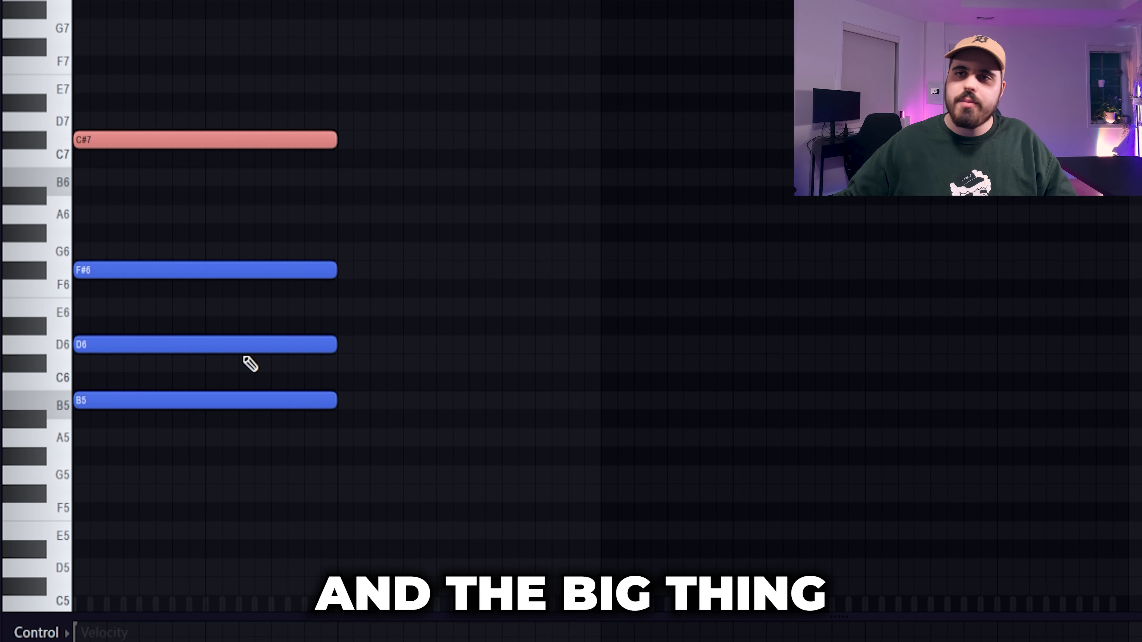
- Duplicate the whole four-note chord into the following two bars
left_click_drag(382, 368, 153, 325)
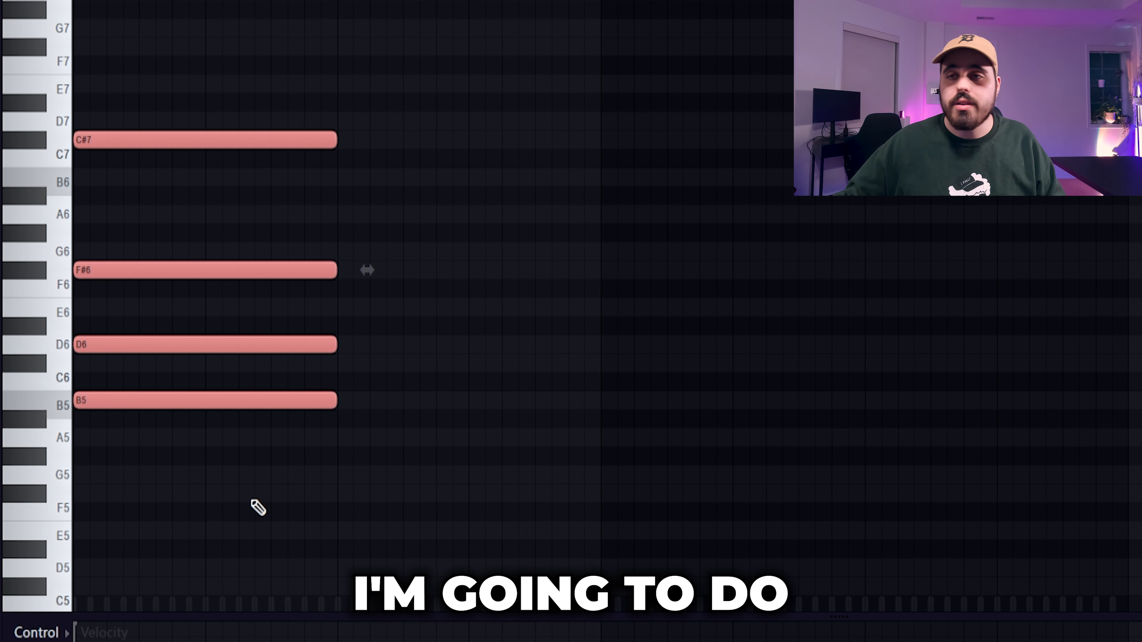
key("ctrl+a")
key("ctrl+b")
key("ctrl+d")
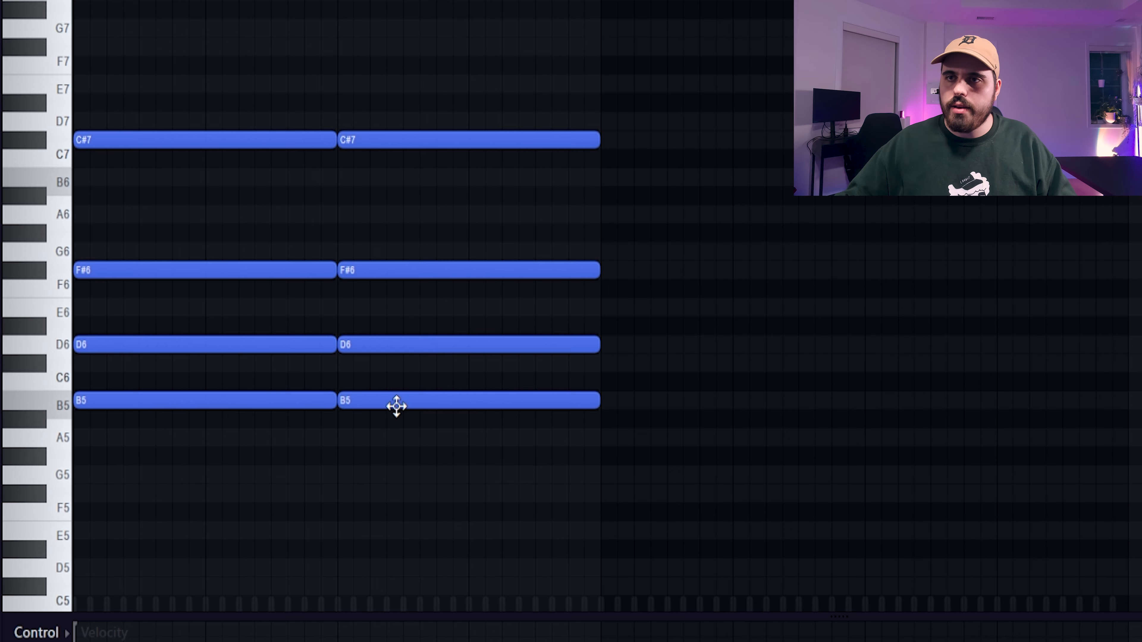
- In the second chord, lower the B5 bass note to A5 and the D6 note to C#6
left_click_drag(393, 404, 394, 441)
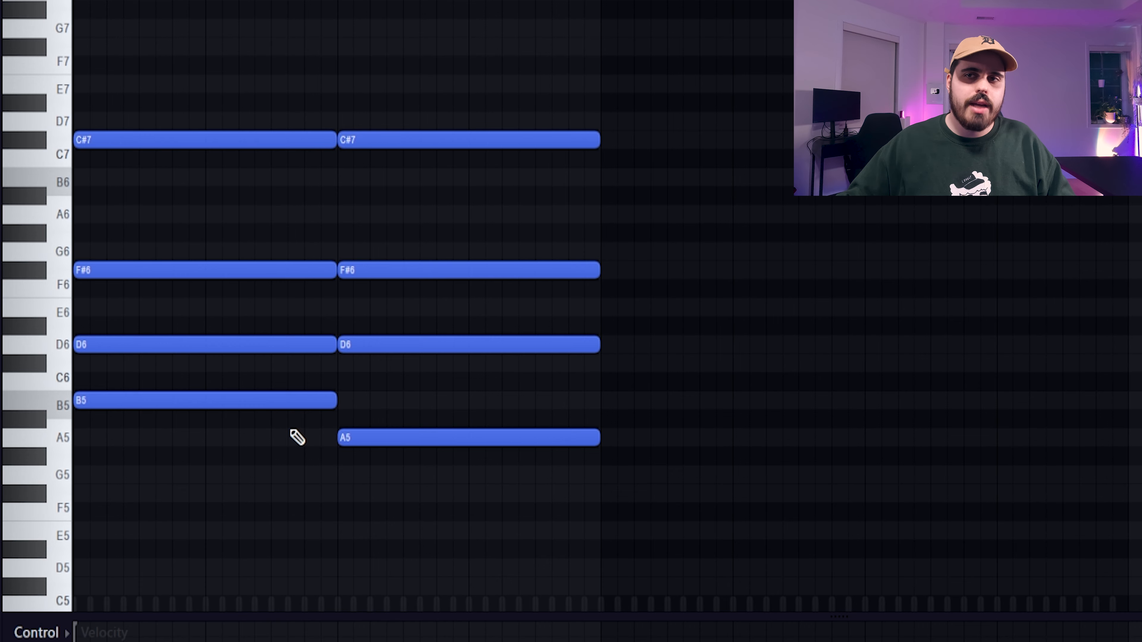
left_click_drag(293, 424, 242, 408)
left_click_drag(462, 461, 429, 421)
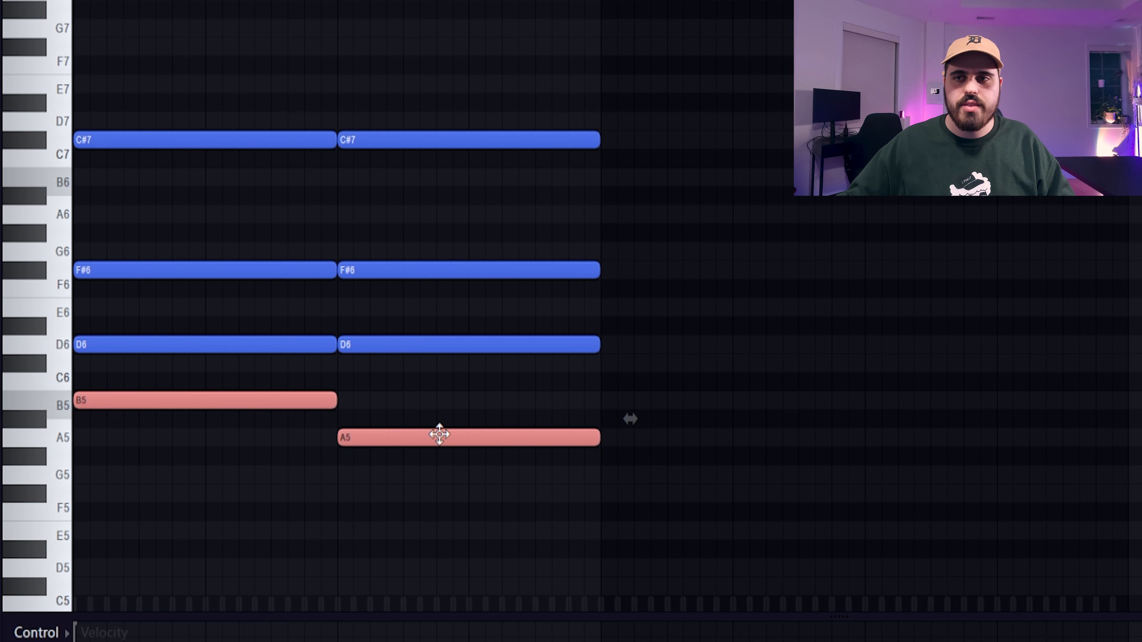
left_click_drag(387, 349, 388, 373)
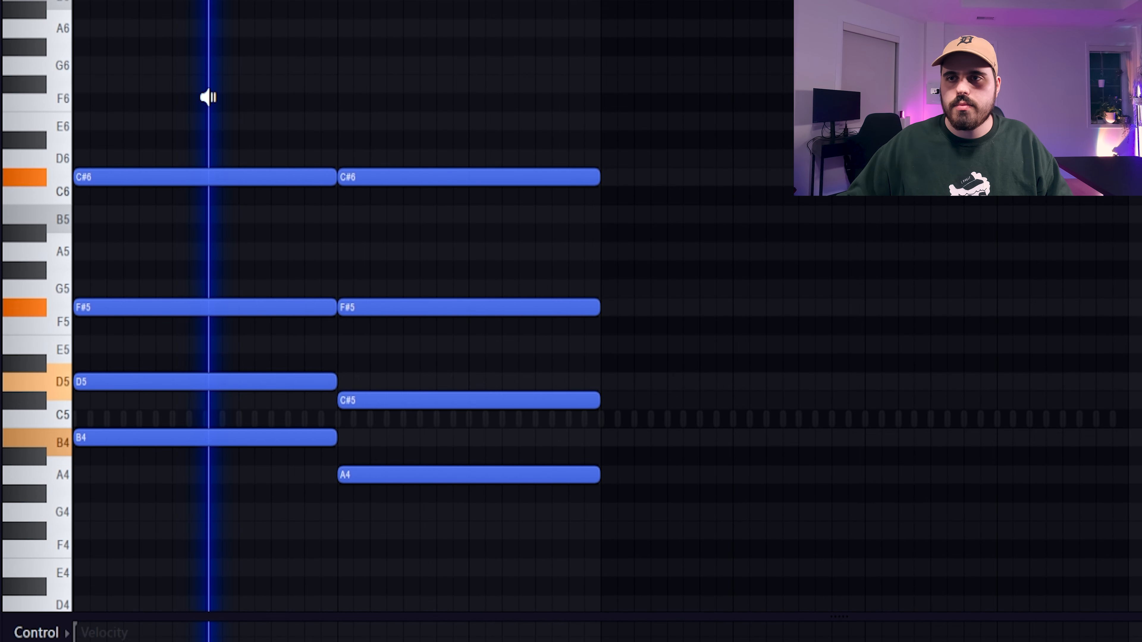
- Audition both chords and compare the changing lower notes with the shared upper notes
left_click_drag(208, 97, 413, 119)
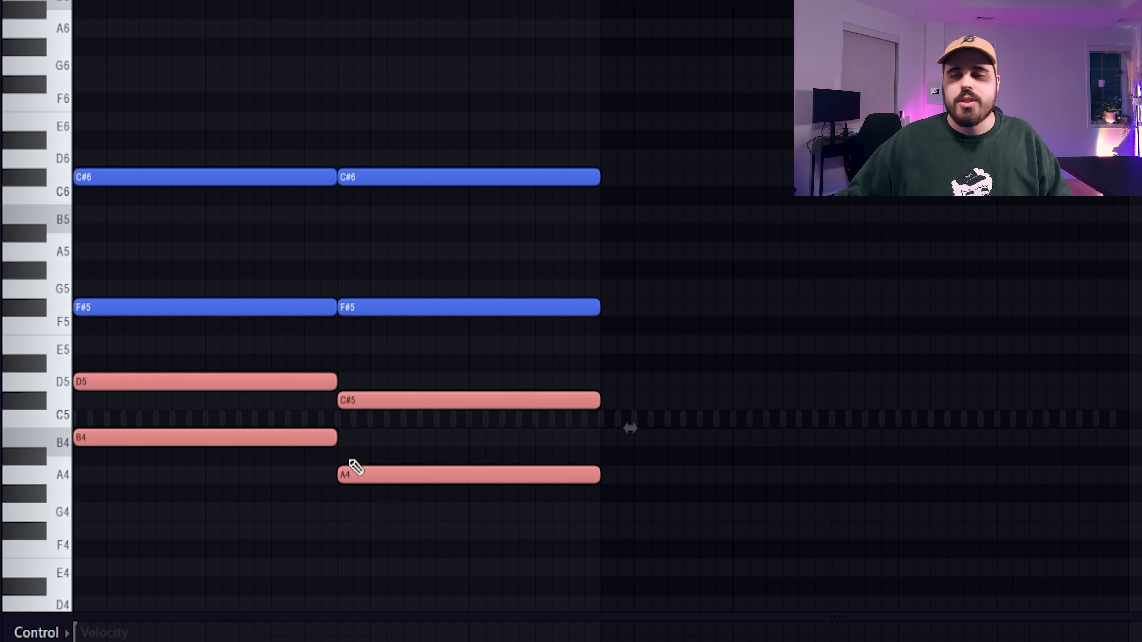
left_click_drag(297, 495, 484, 436)
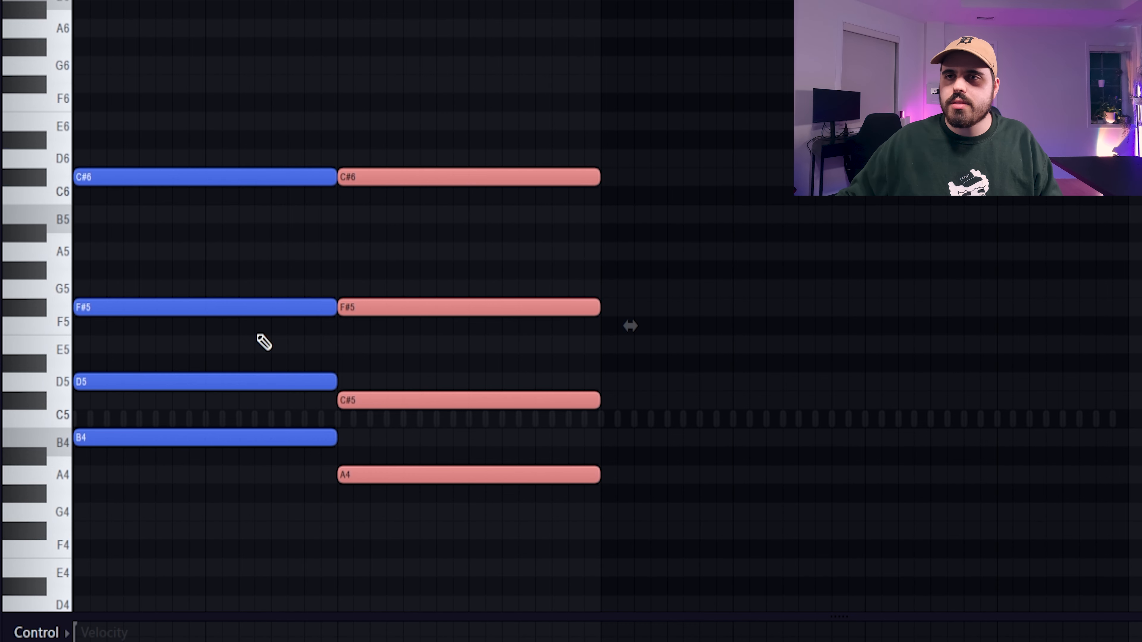
key("ctrl+d")
left_click_drag(138, 20, 132, 544)
key("ctrl+d")
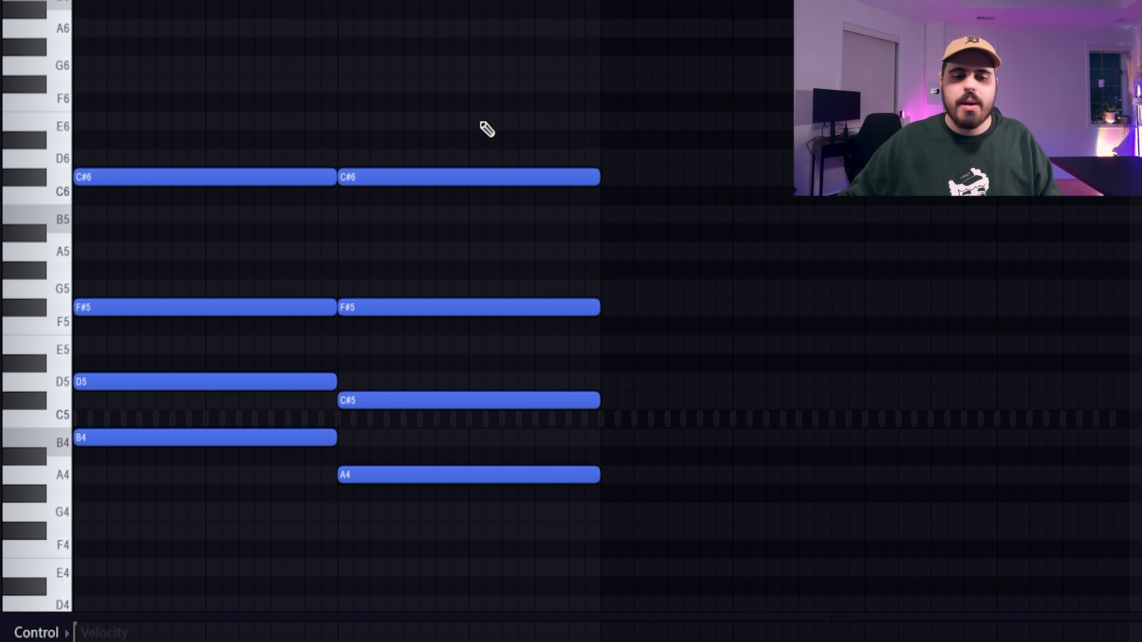
- Duplicate the two-chord pattern into the following four bars and lower the third chord's bass note to G4
left_click_drag(780, 35, 73, 577)
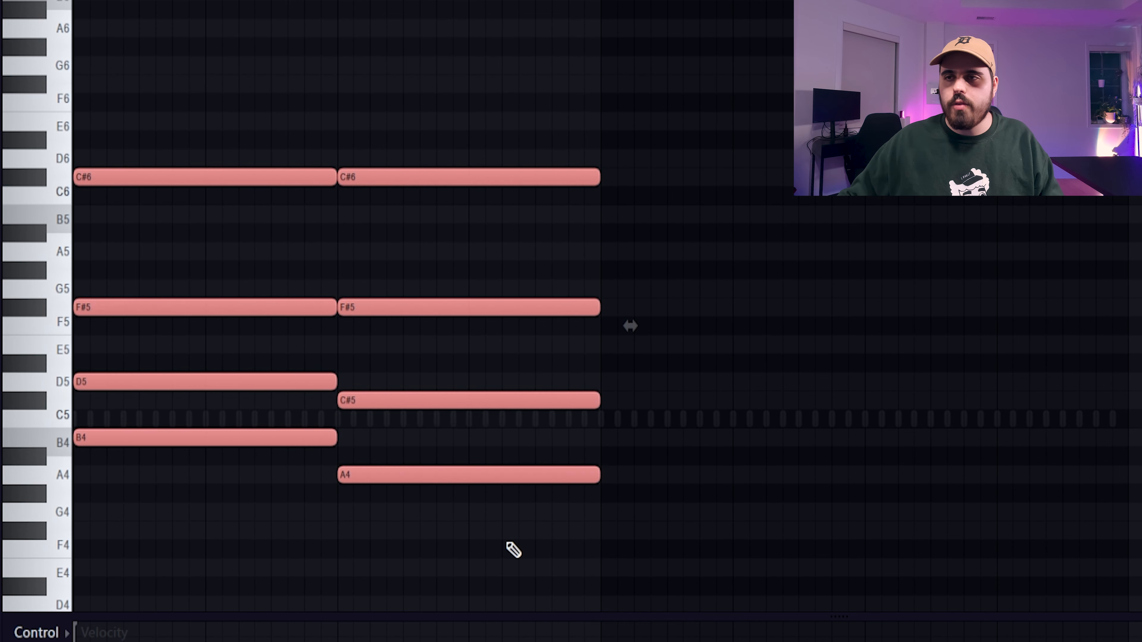
key("ctrl+b")
key("ctrl+d")
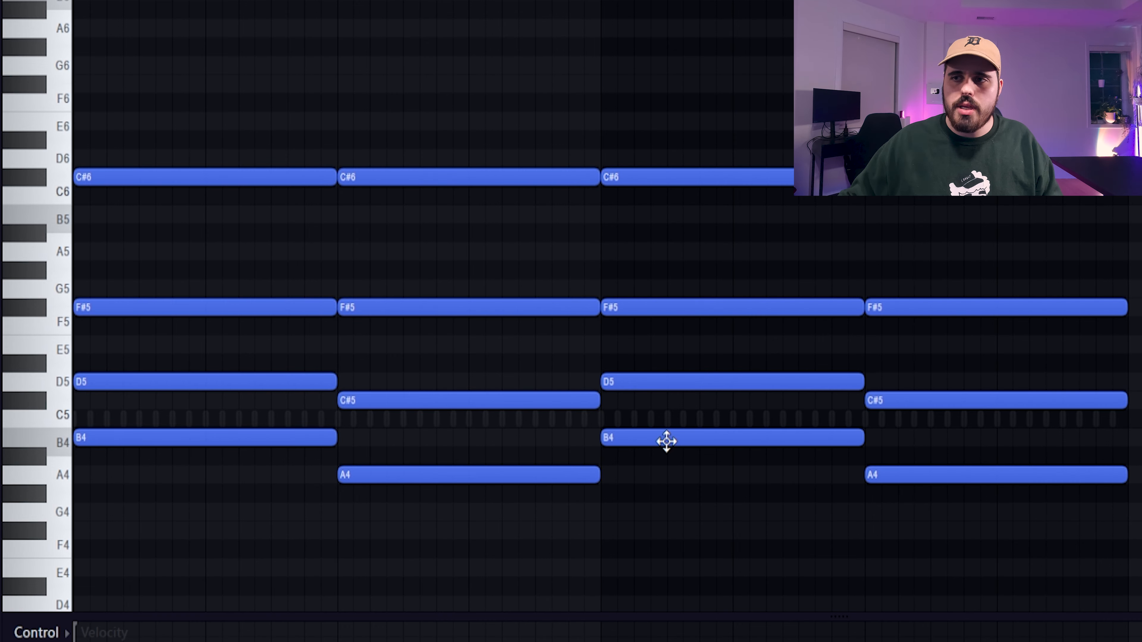
left_click_drag(666, 441, 668, 523)
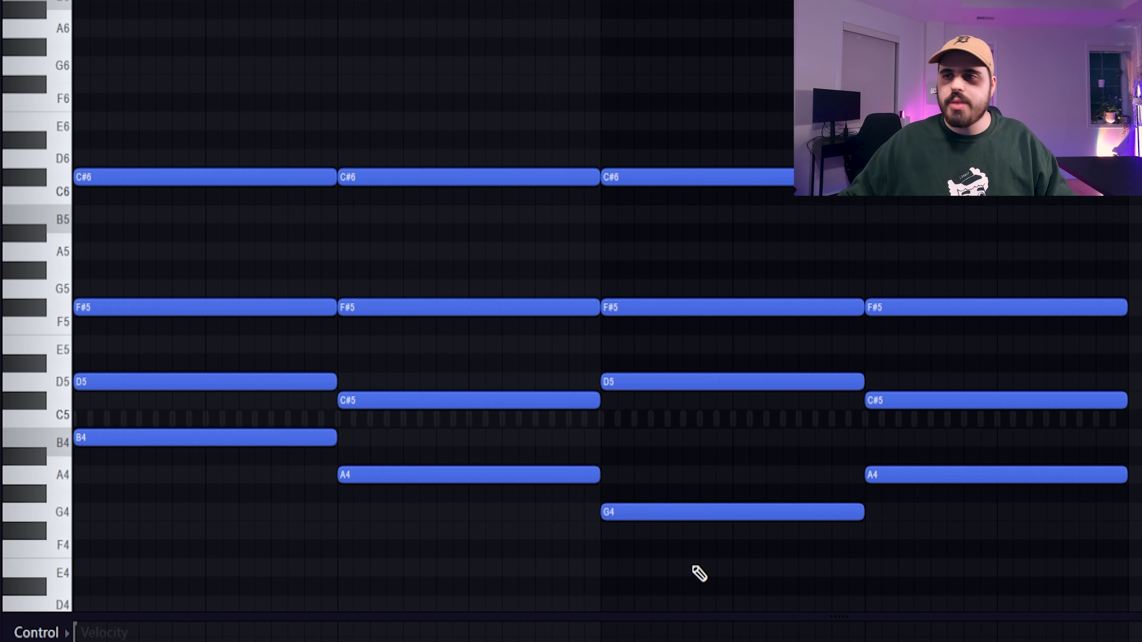
left_click_drag(690, 565, 684, 34)
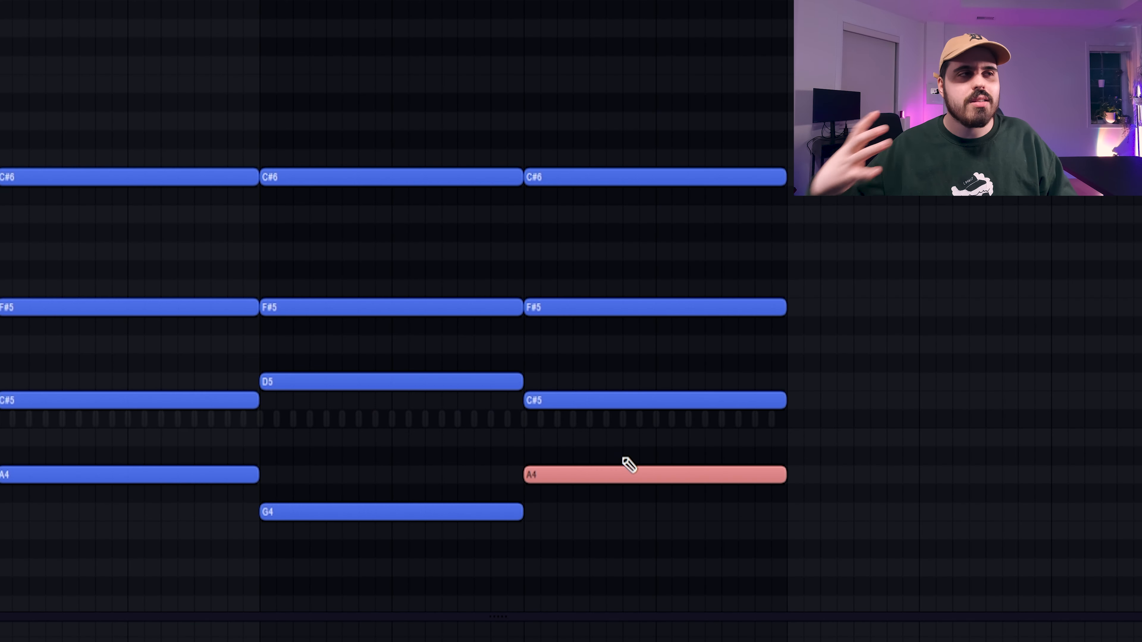
- Try raising the last chord's bass note to A#4 and check it against the Minor Melodic scale
left_click_drag(629, 467, 622, 458)
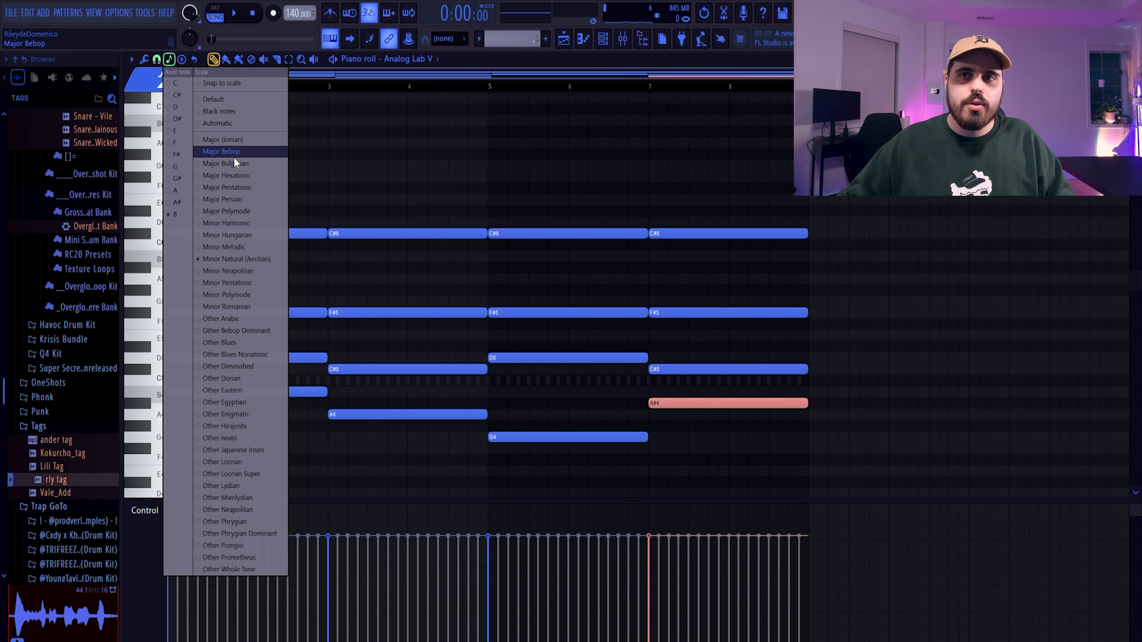
left_click(245, 247)
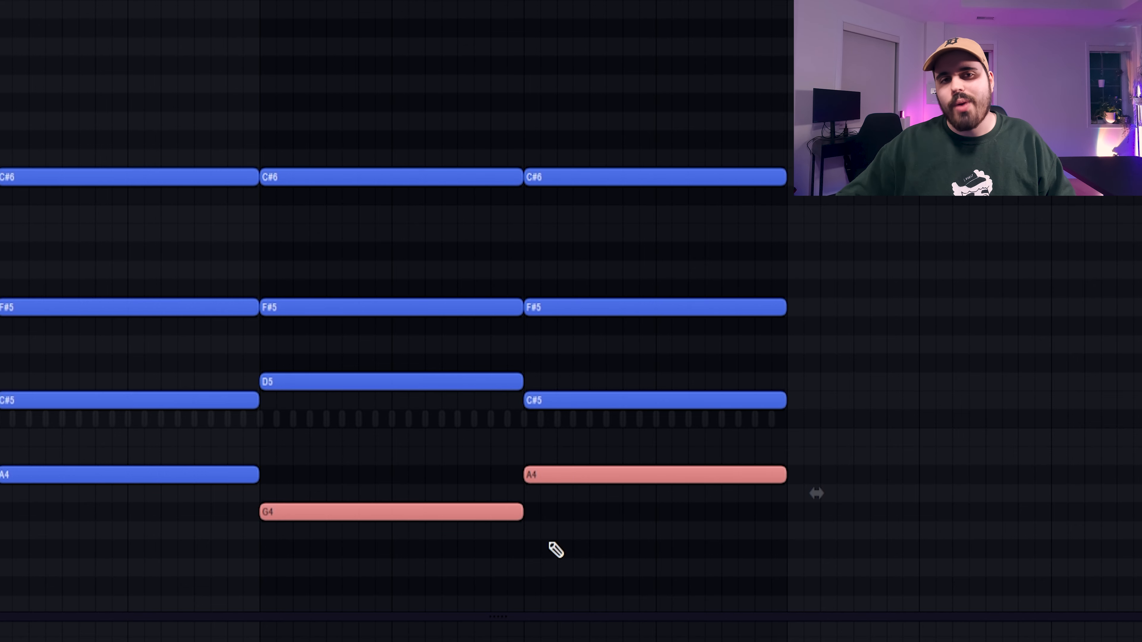
key("shift+Up")
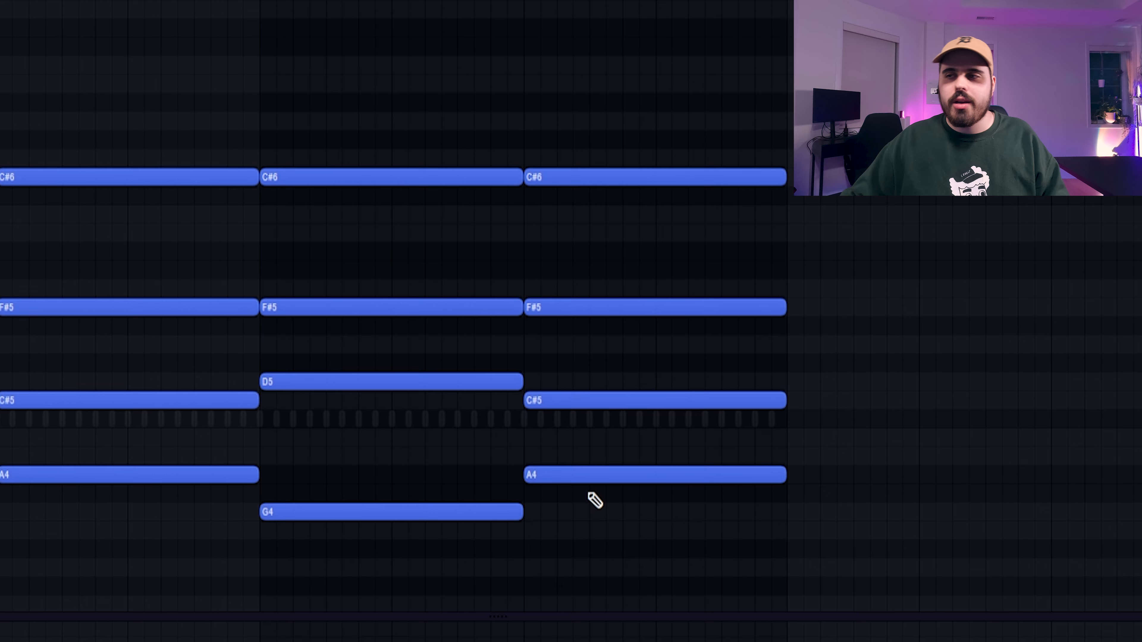
left_click_drag(658, 503, 497, 454)
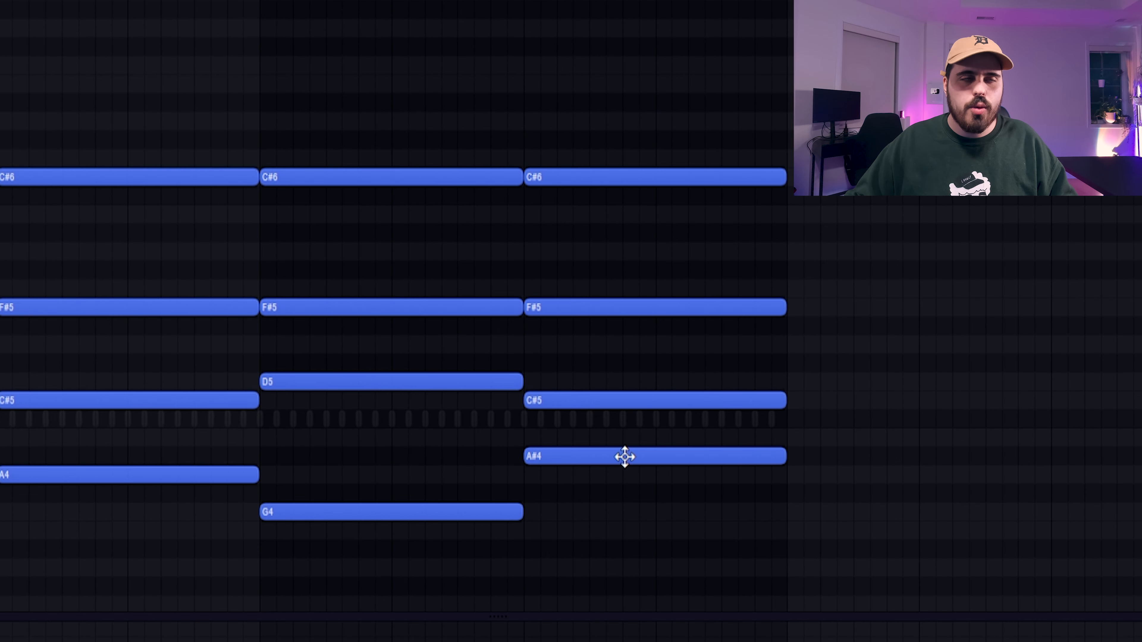
- Return the last chord's bass to A4 and split off its ending as a shorter C#6, F#5, C#5 chord over A#4
left_click_drag(625, 456, 623, 477)
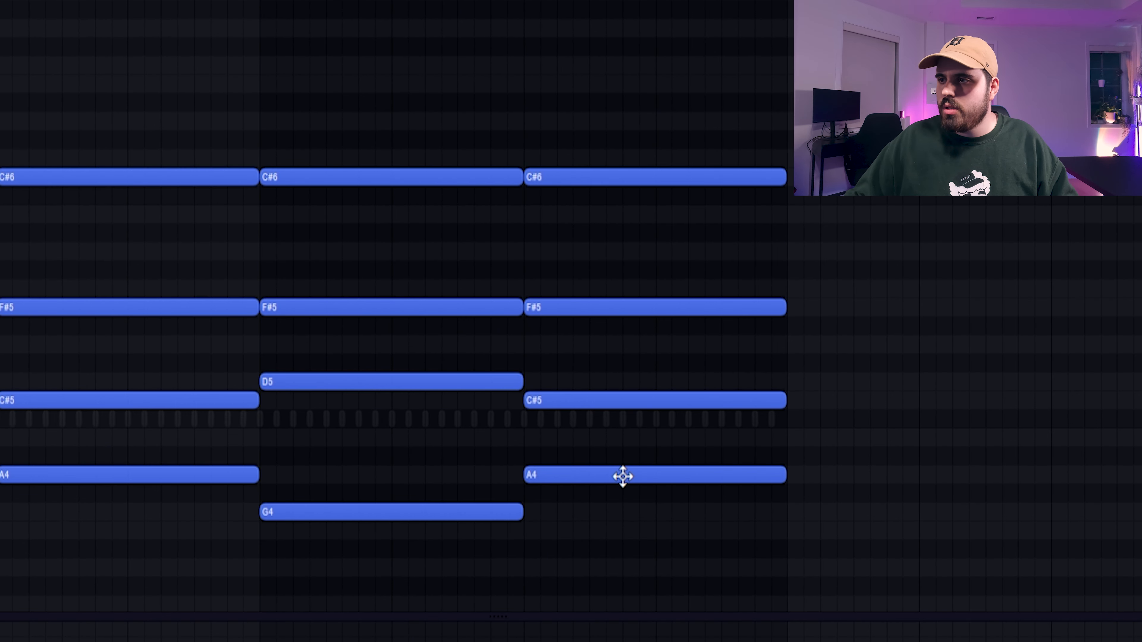
left_click_drag(786, 475, 676, 188)
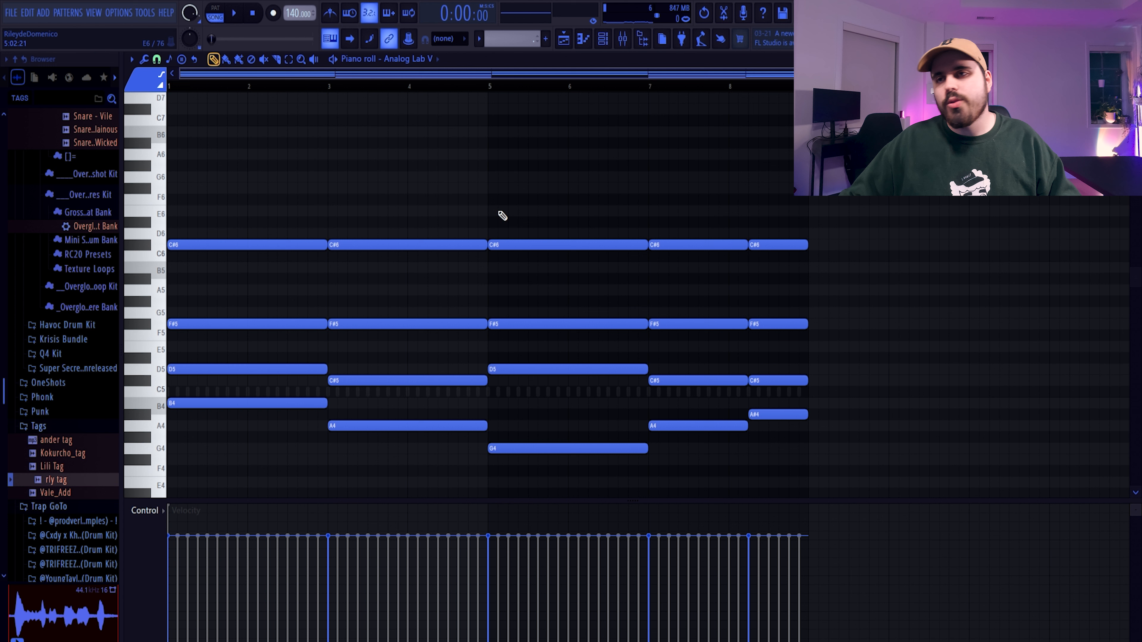
- Strum the whole chord progression with the strumizer, using a reduced start time strength
key("alt+s")
left_click_drag(562, 260, 342, 210)
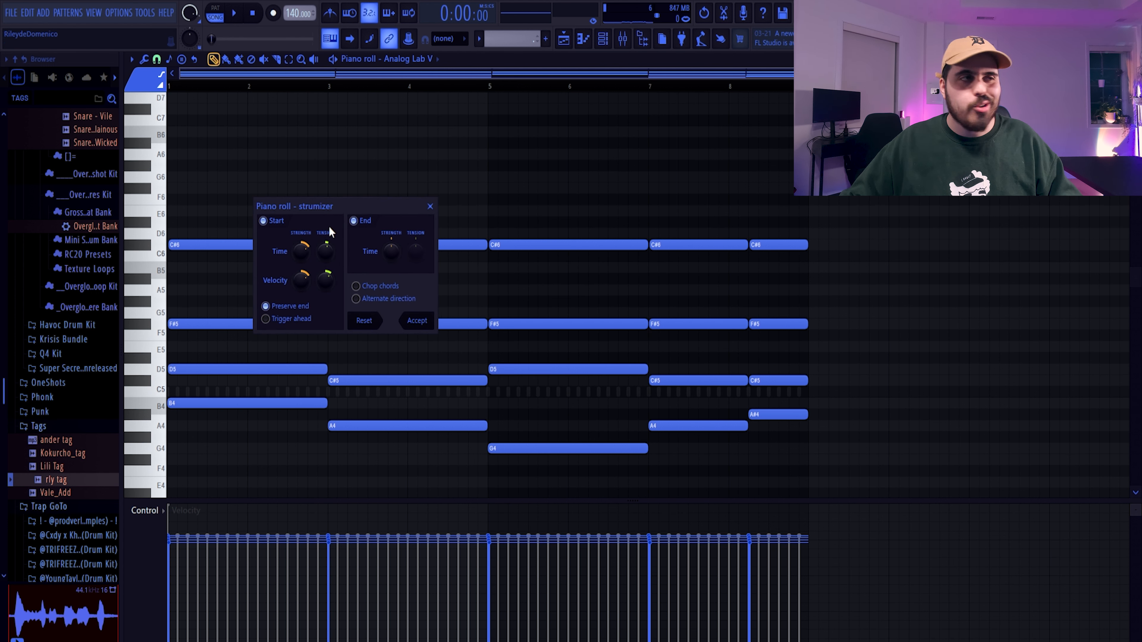
left_click_drag(302, 252, 302, 275)
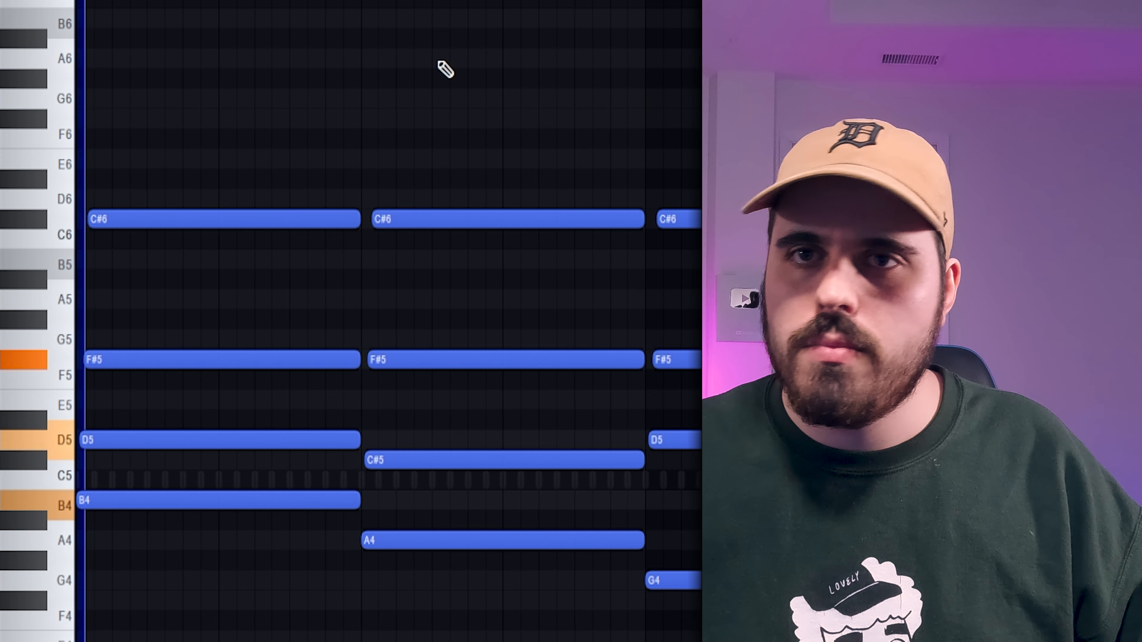